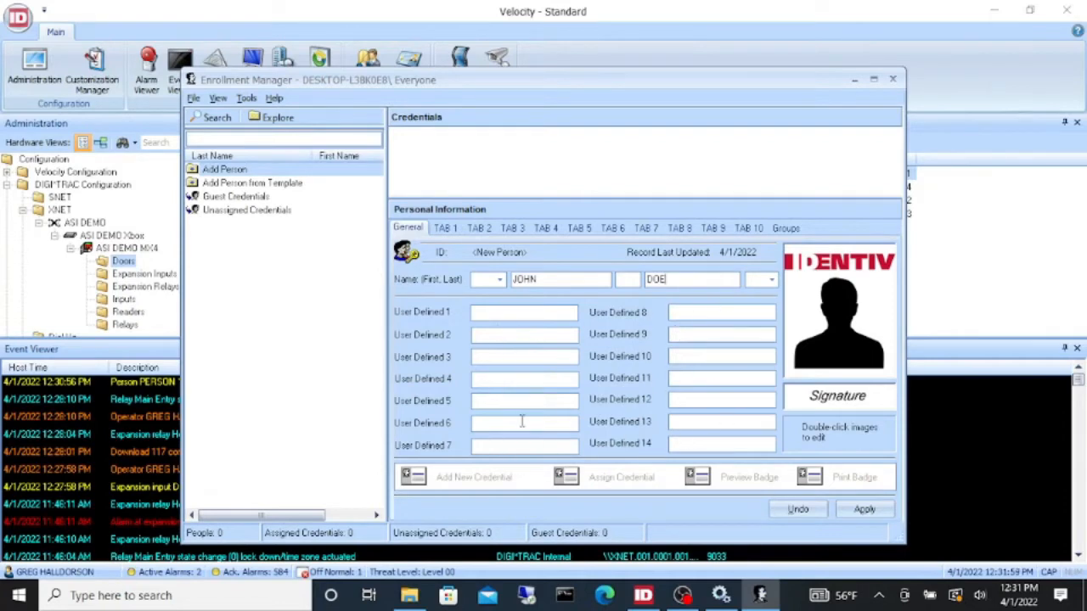
- Apply the new person's first and last name to save the record as ID 67
left_click(864, 510)
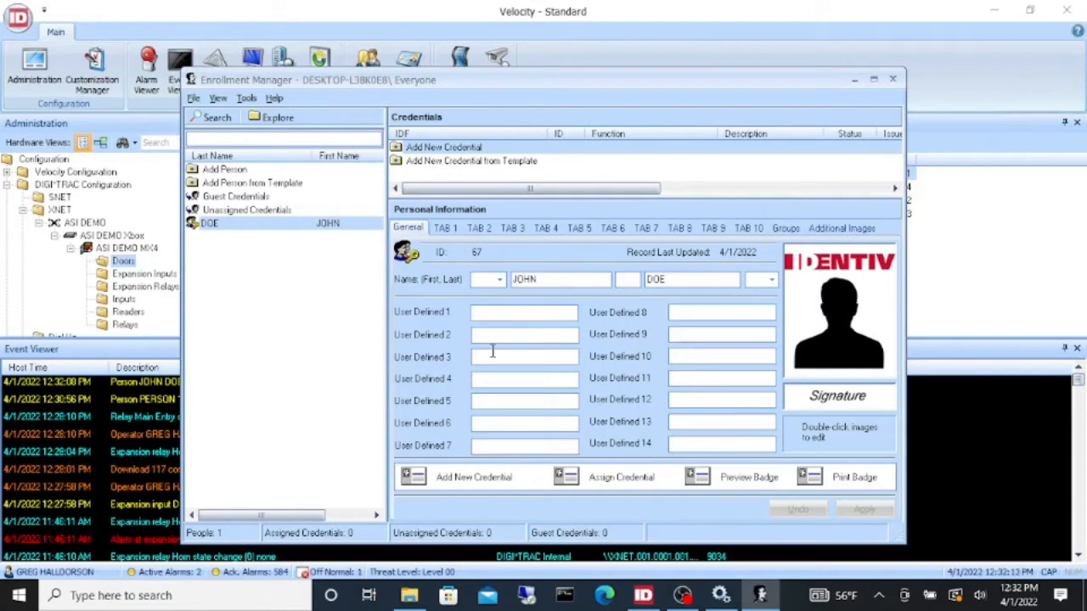
- Add a new credential for the person with Roswell Template as the badge template
double_click(480, 150)
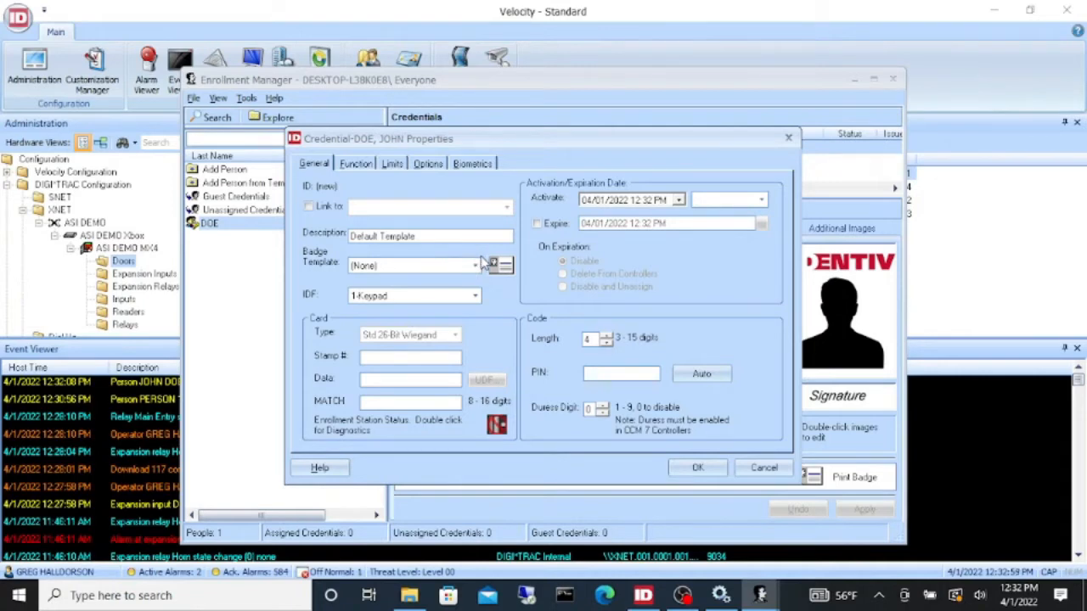
left_click(475, 266)
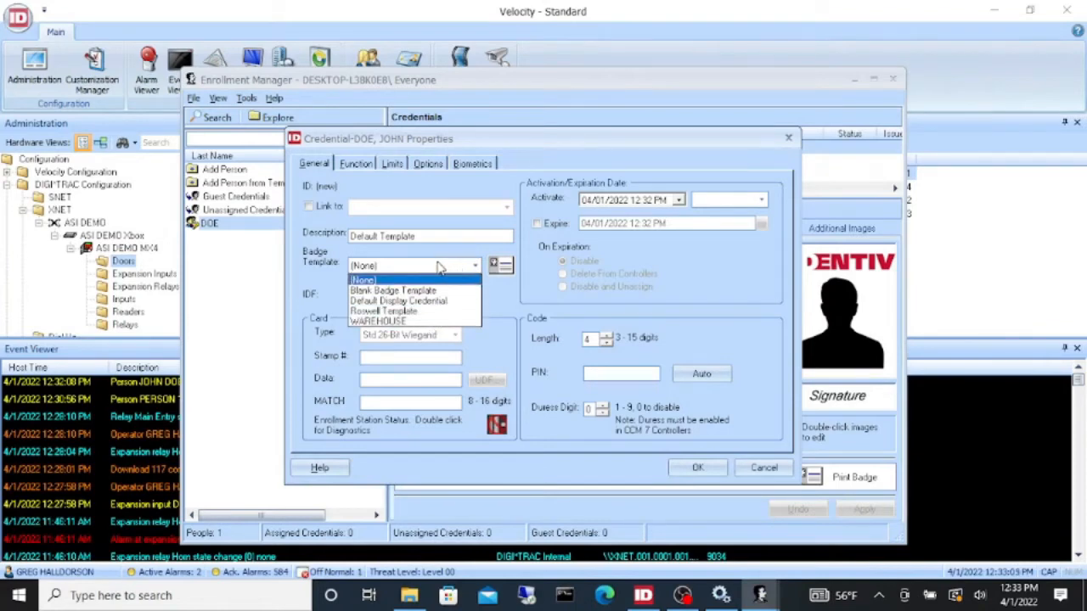
left_click(427, 315)
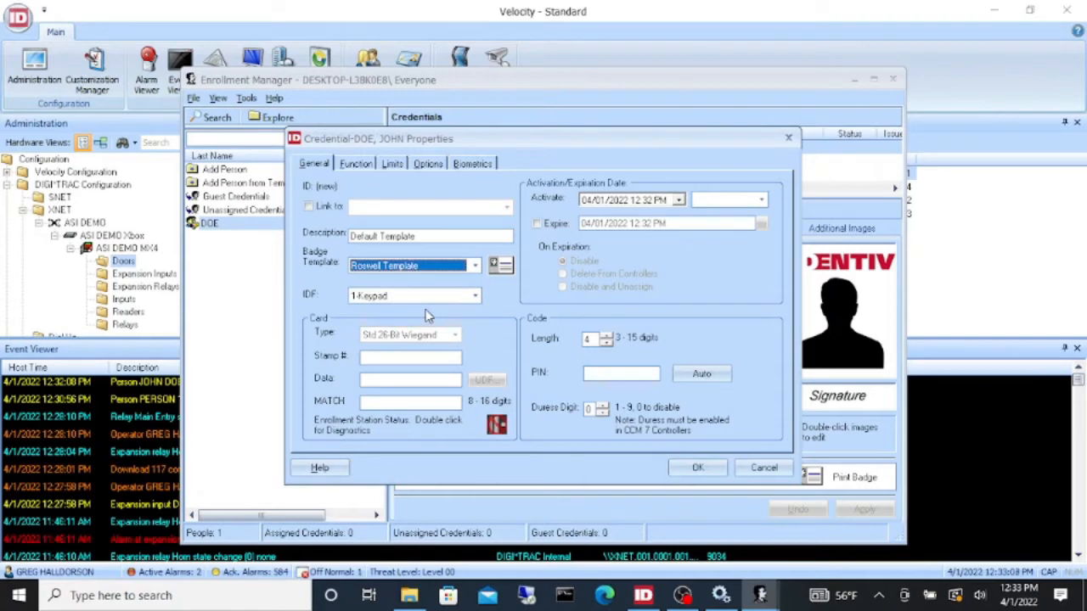
left_click(476, 296)
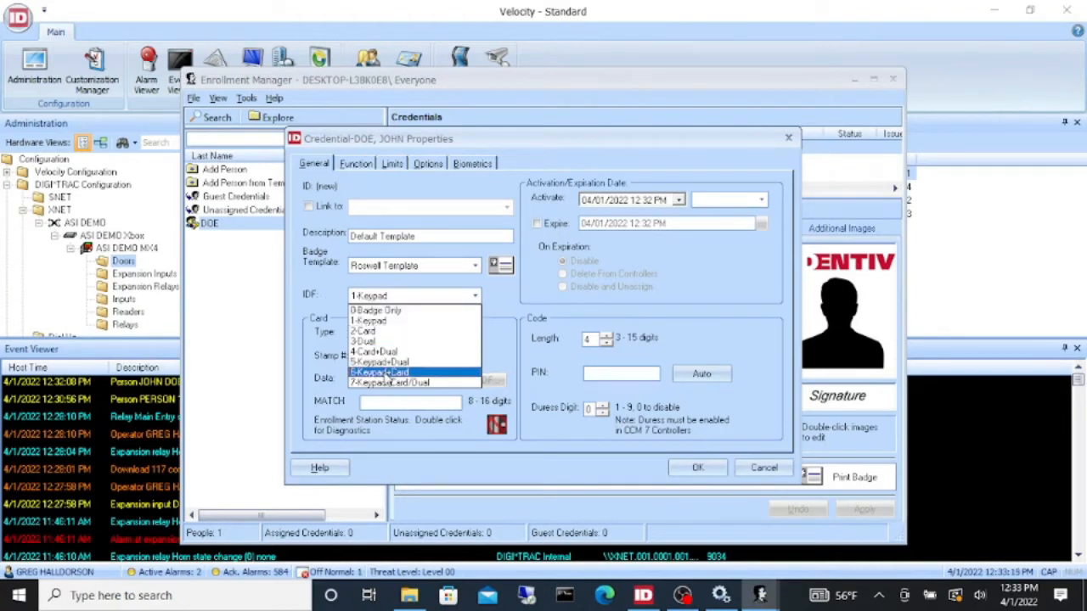
left_click(402, 311)
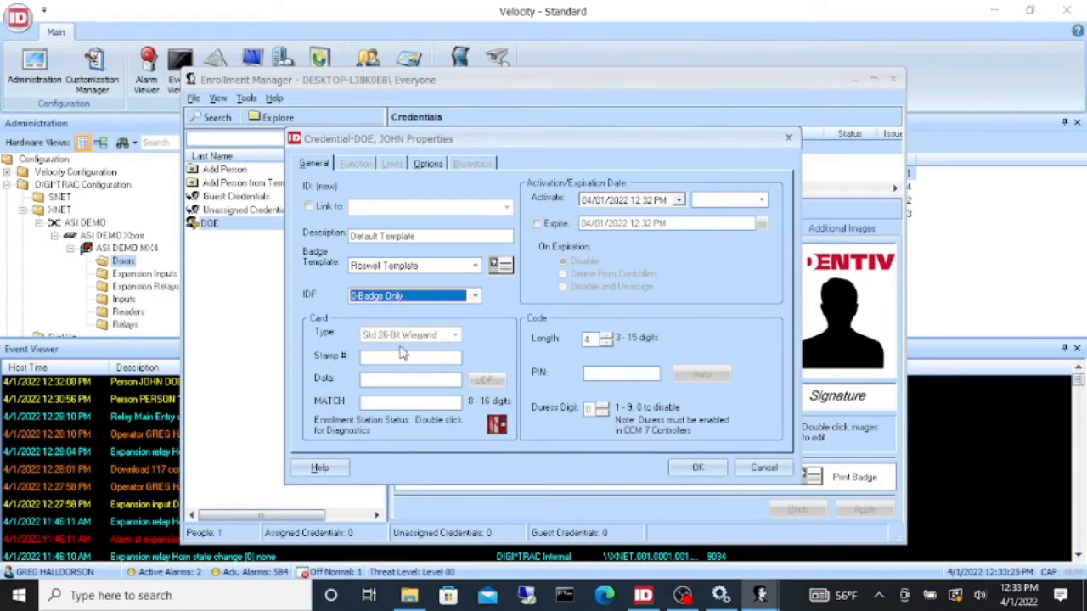
left_click(425, 299)
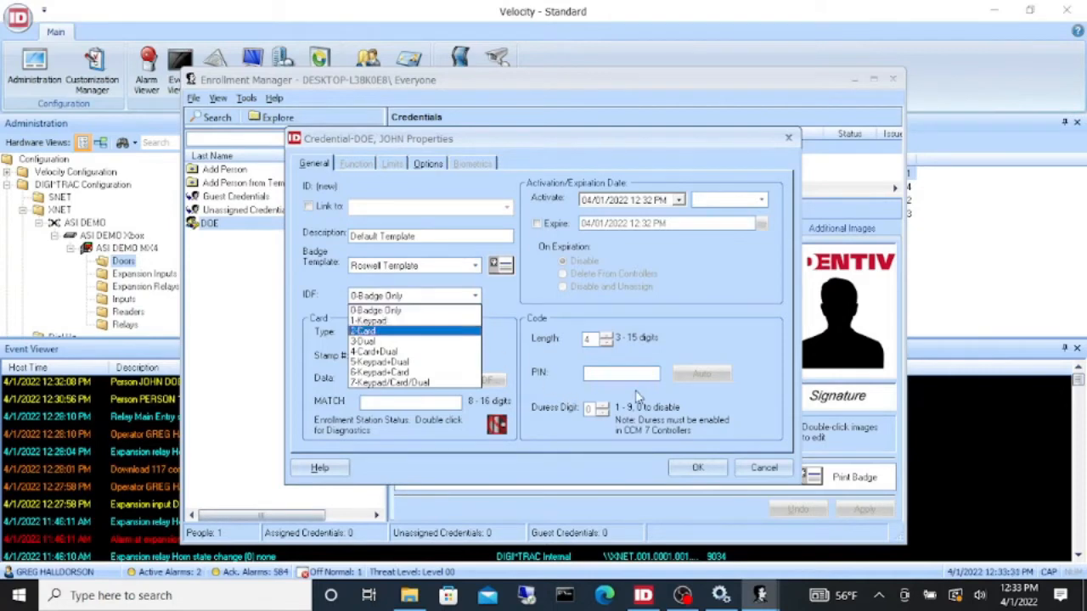
left_click(411, 323)
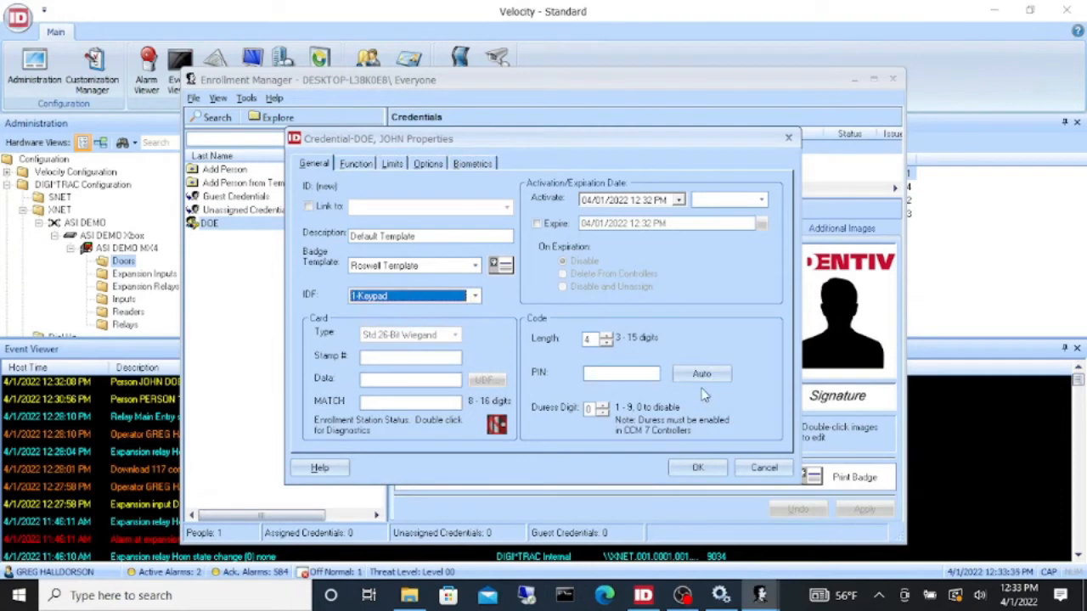
left_click(476, 296)
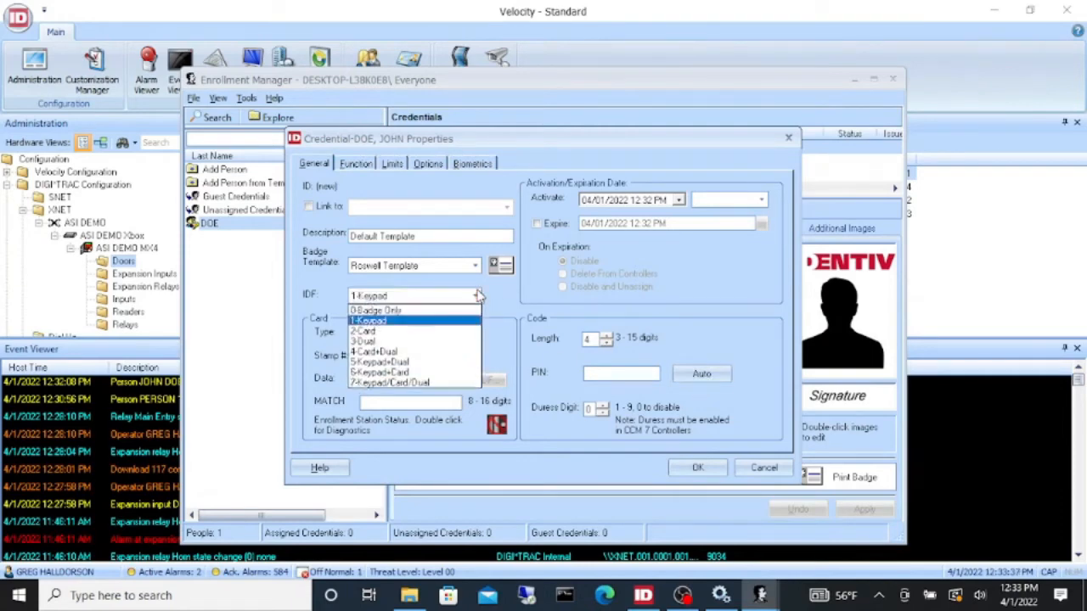
left_click(435, 333)
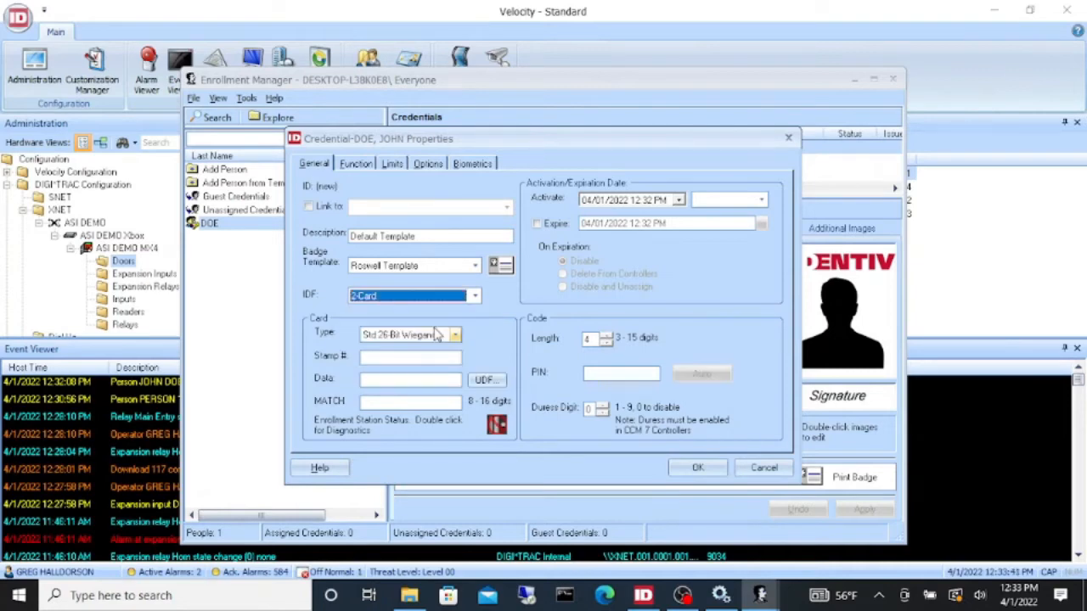
left_click(475, 296)
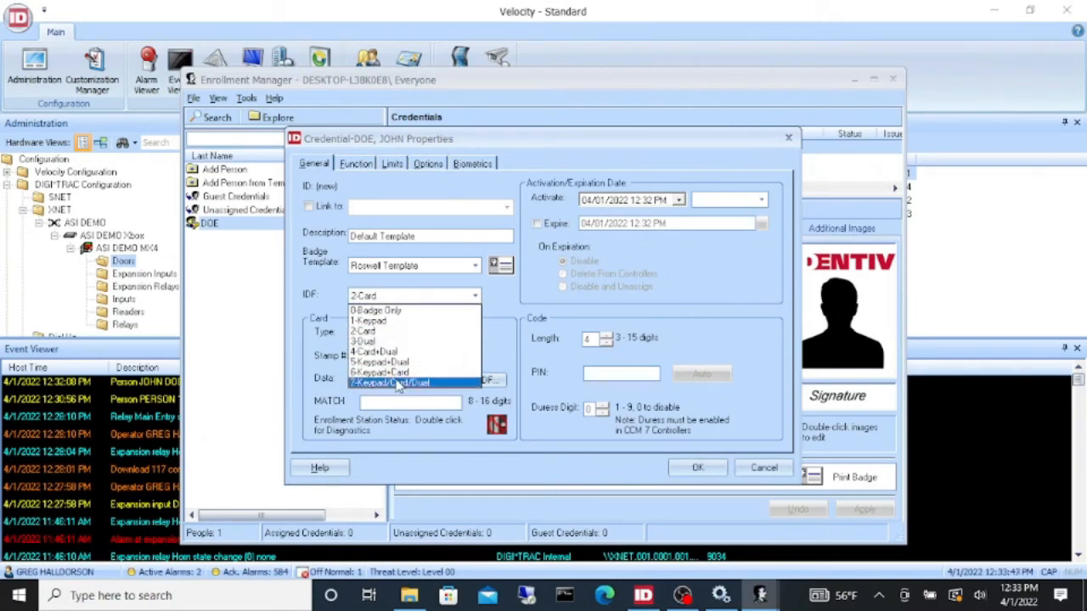
left_click(401, 332)
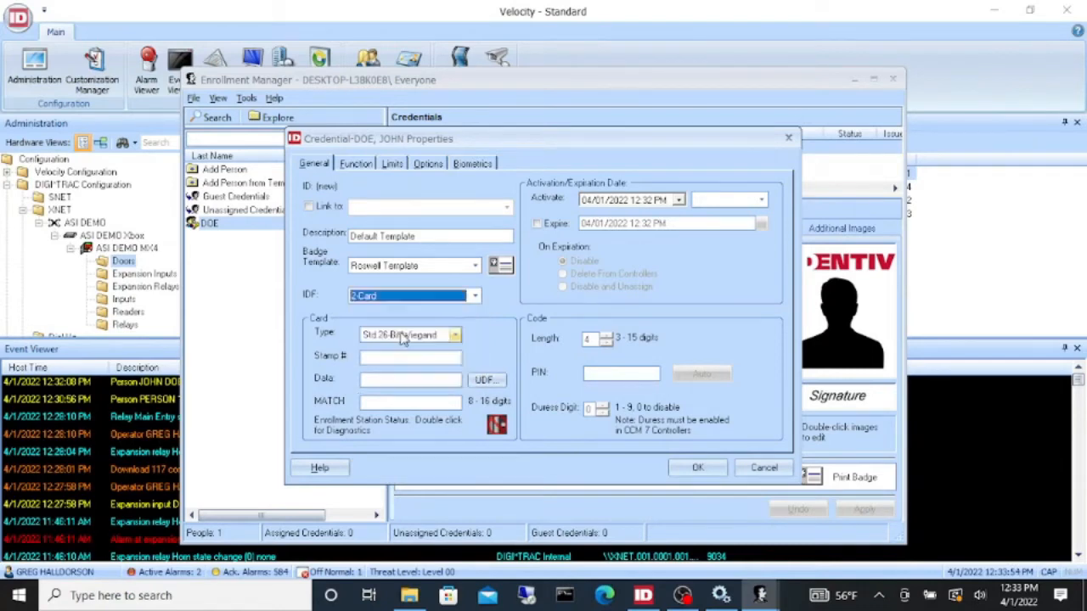
left_click(371, 404)
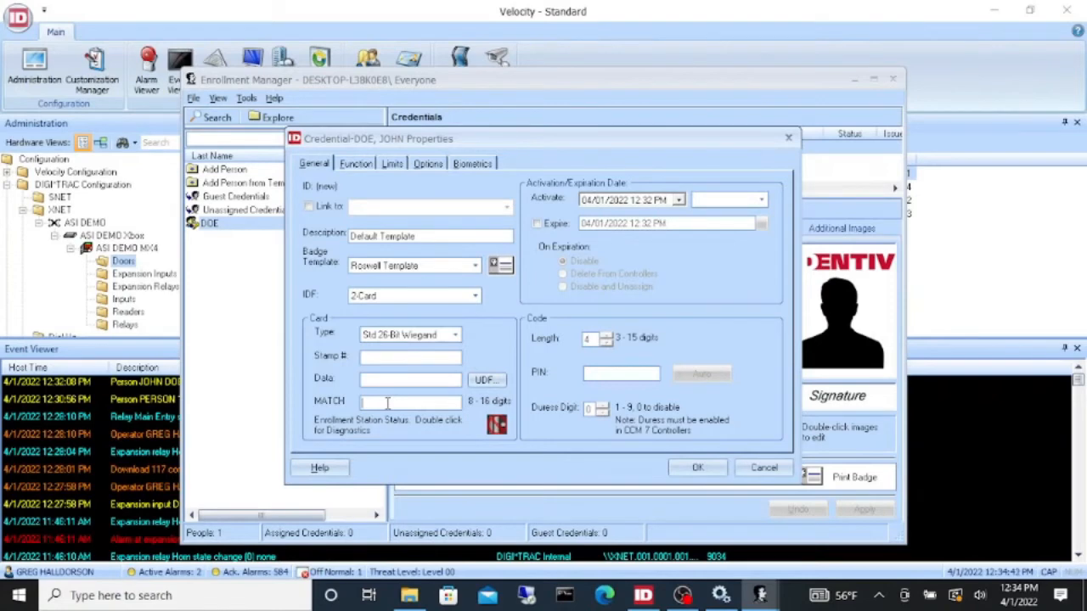
- Add a Momentary access function for the Employee door group and save the credential
left_click(360, 165)
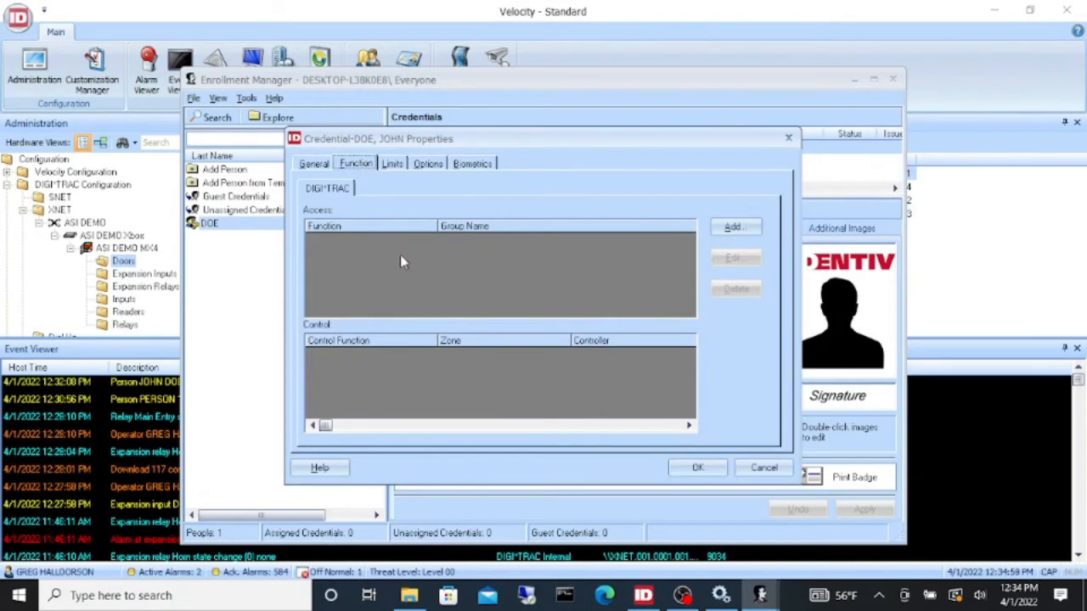
left_click(733, 228)
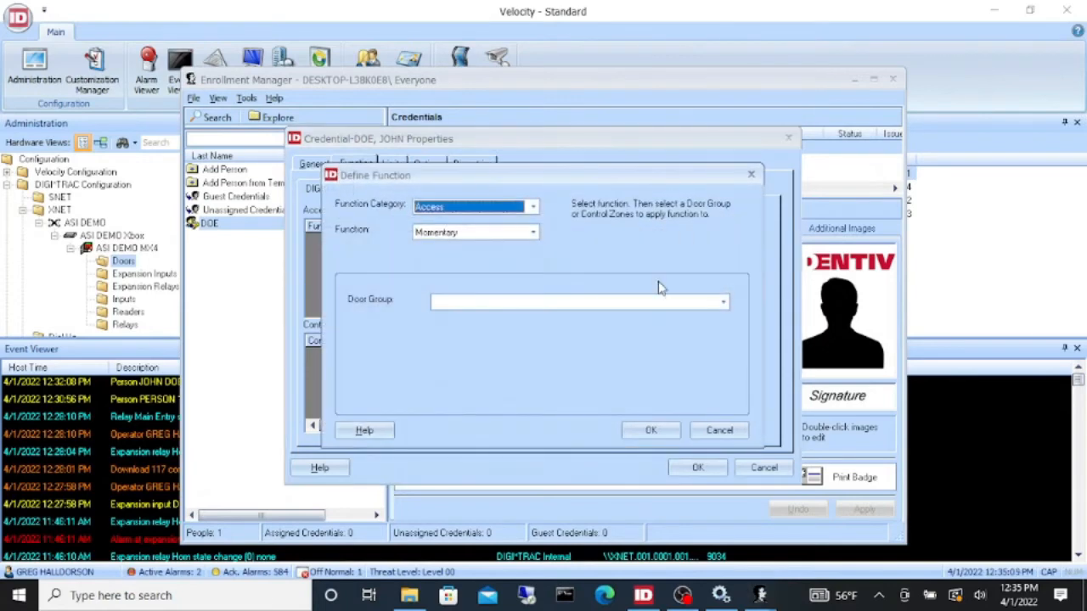
left_click(723, 304)
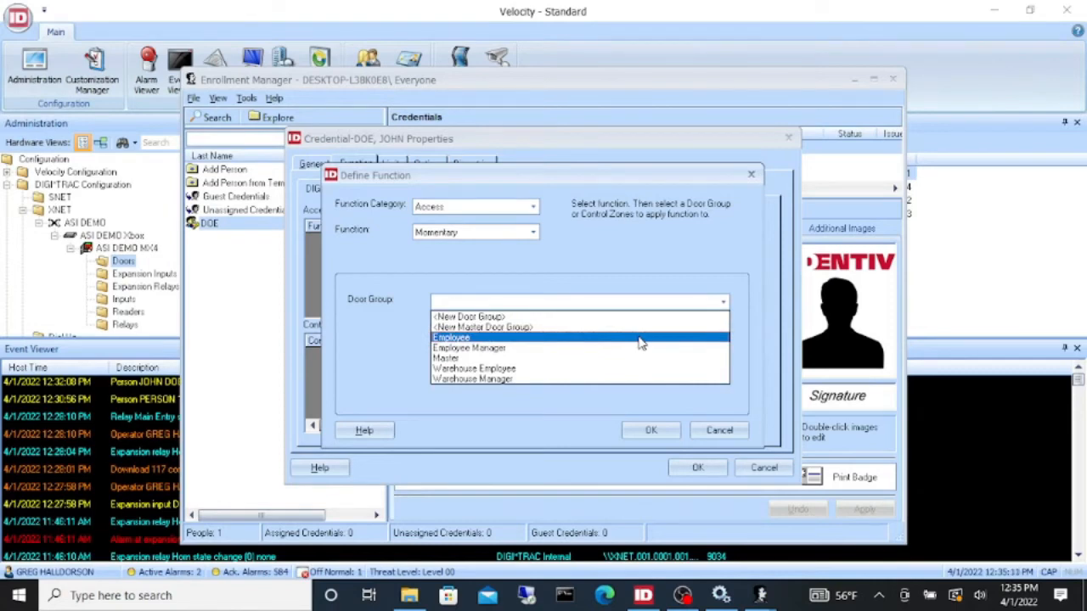
left_click(641, 339)
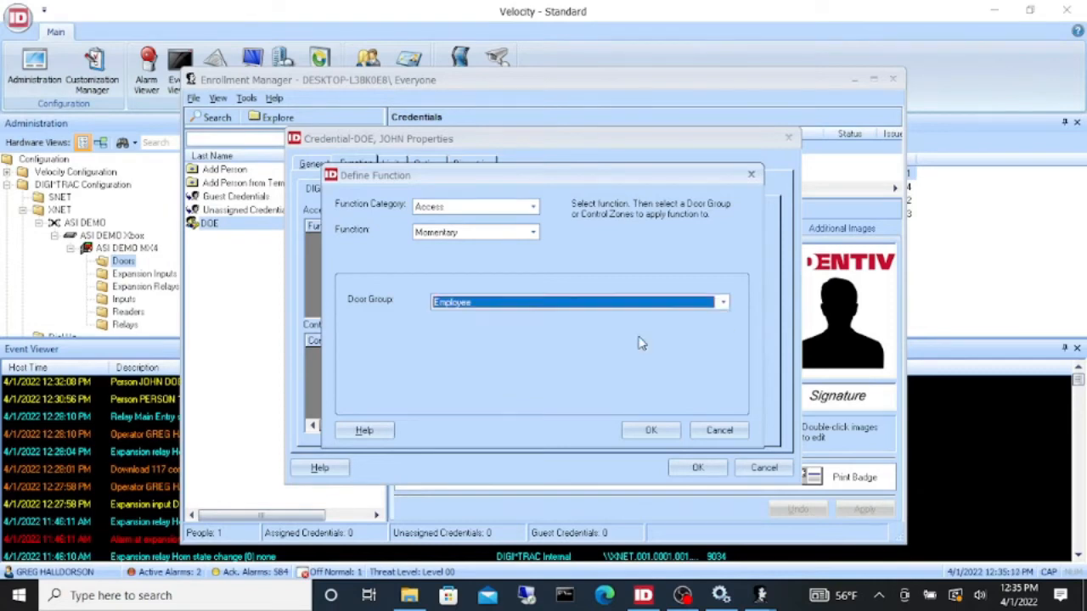
left_click(647, 431)
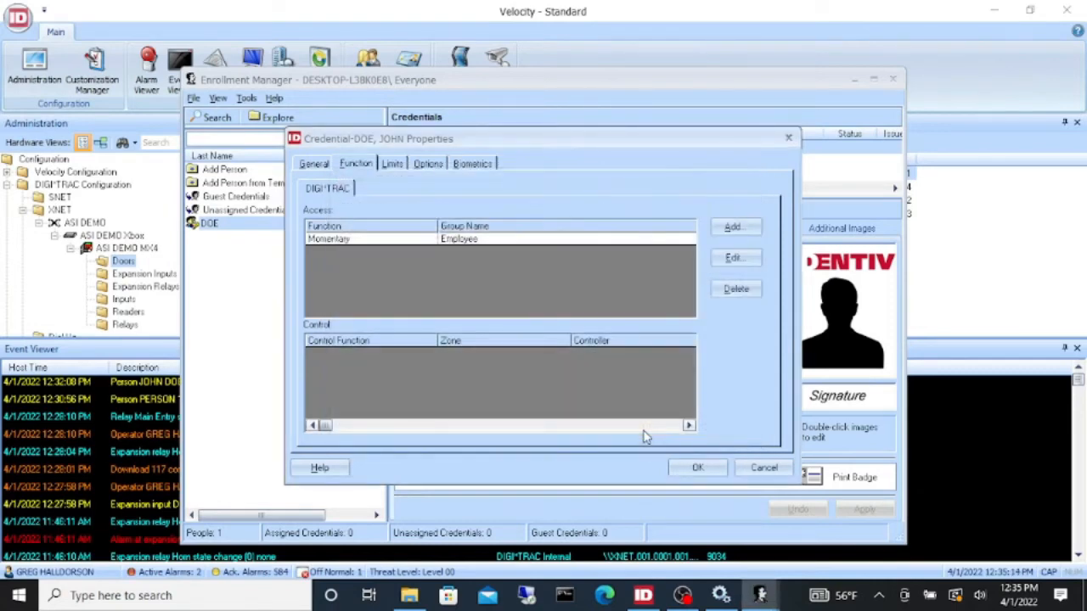
left_click(697, 469)
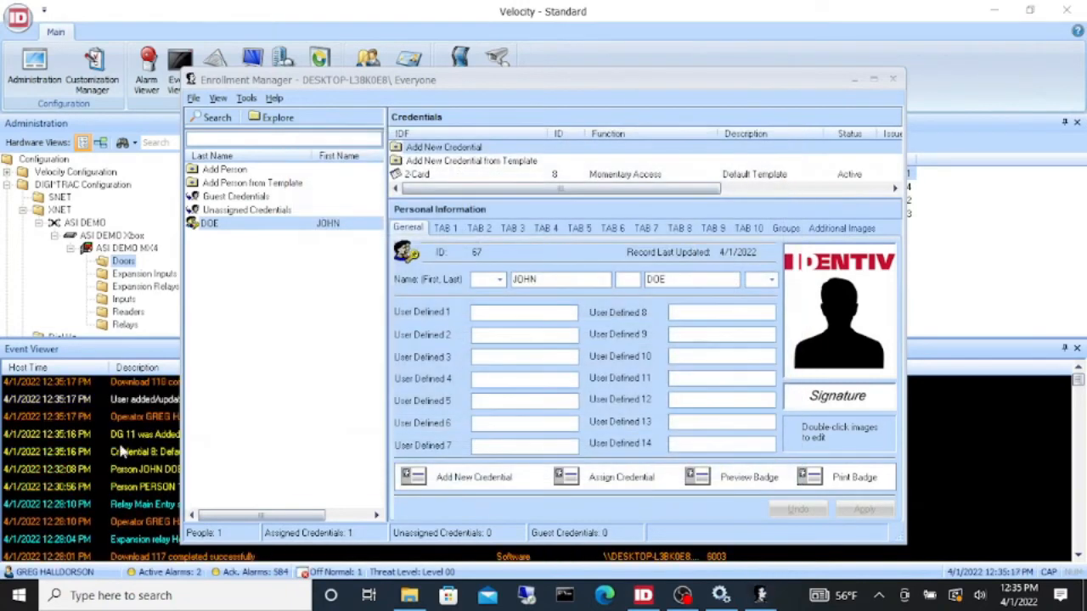
- Reopen Enrollment Manager, add a new person with first and last name, and apply
left_click(892, 79)
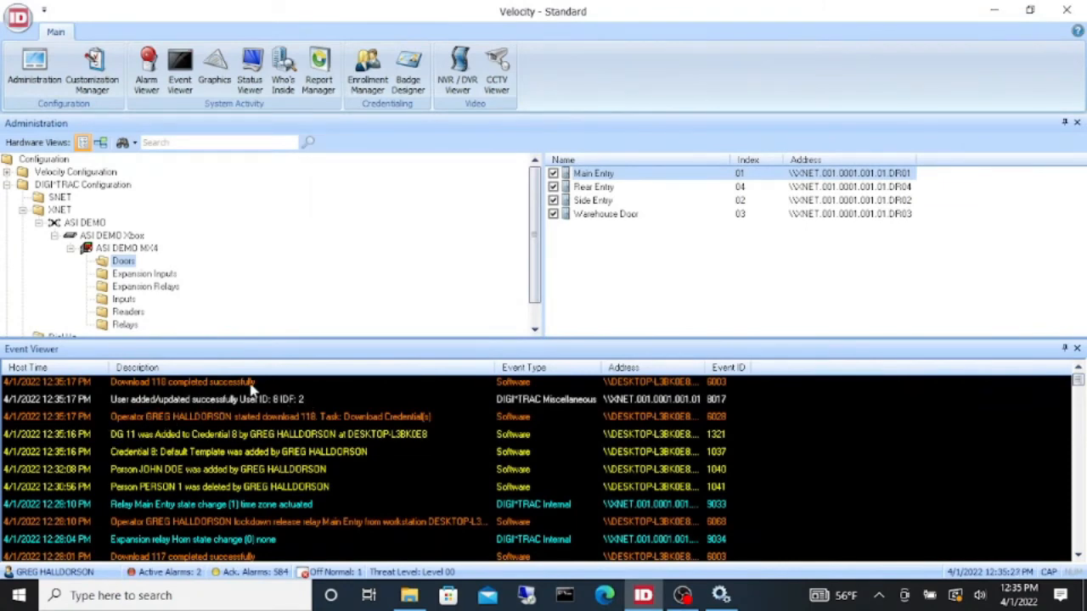
left_click(380, 66)
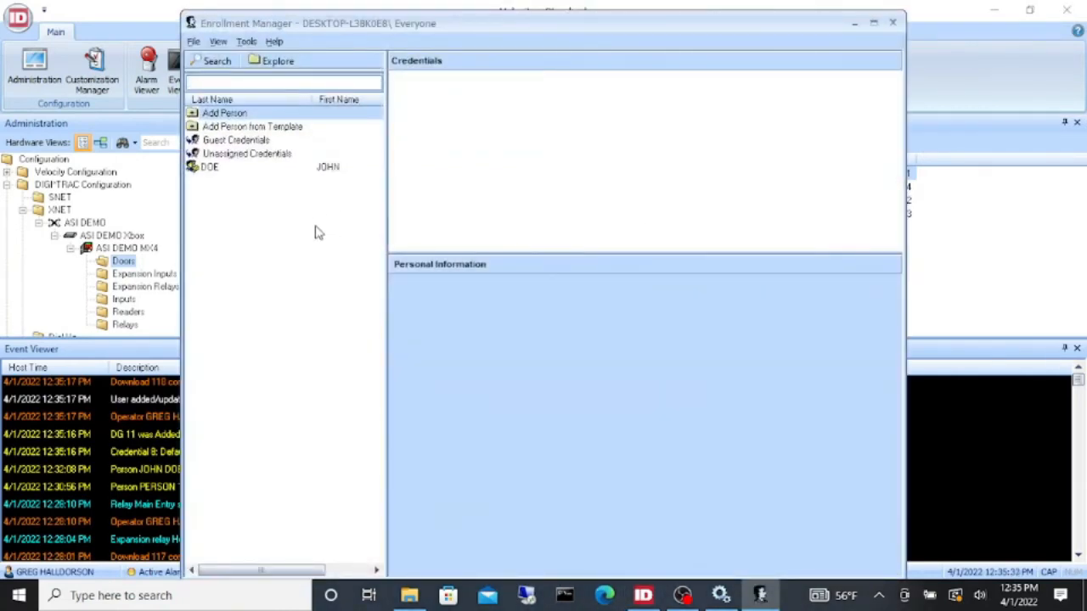
left_click(232, 117)
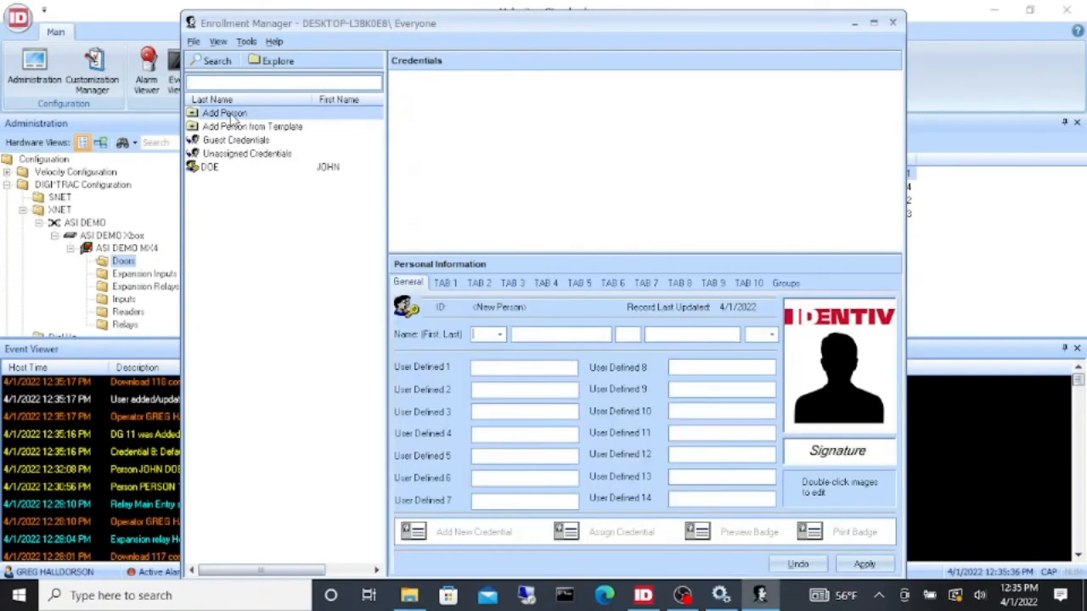
left_click(528, 336)
type("JANE")
key("Tab")
key("Tab")
type("DOE")
left_click(864, 562)
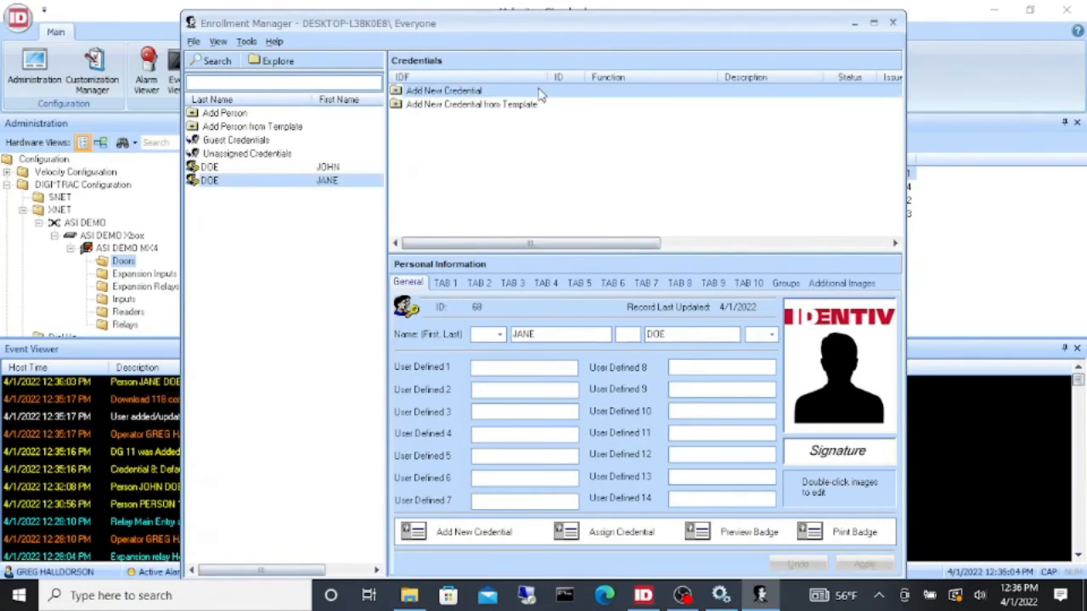
- Create a new credential from the ROSWELL EMPLOYEE template
left_click(453, 105)
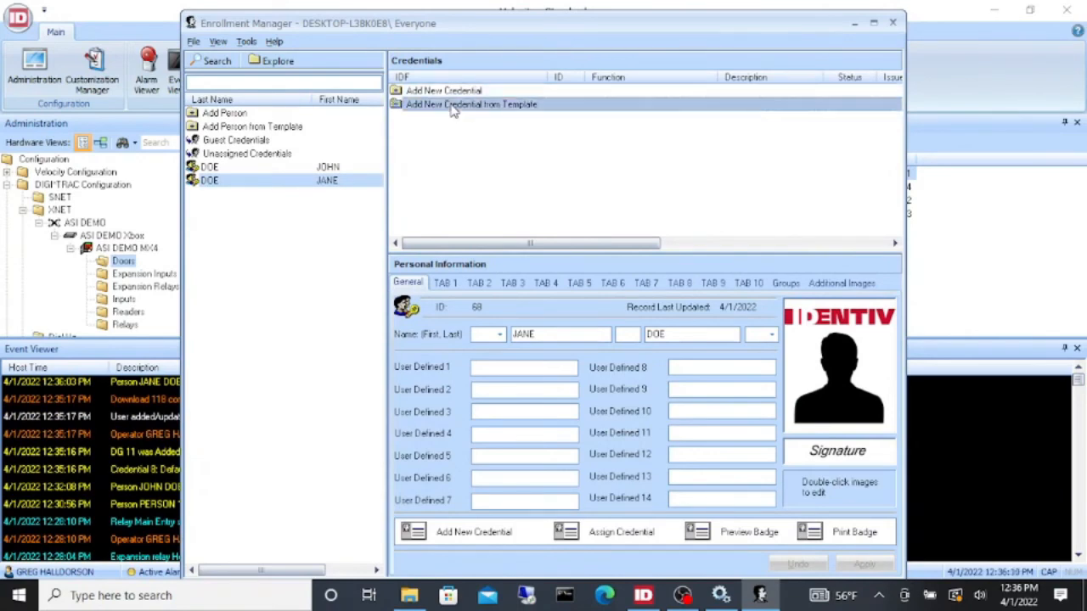
double_click(452, 105)
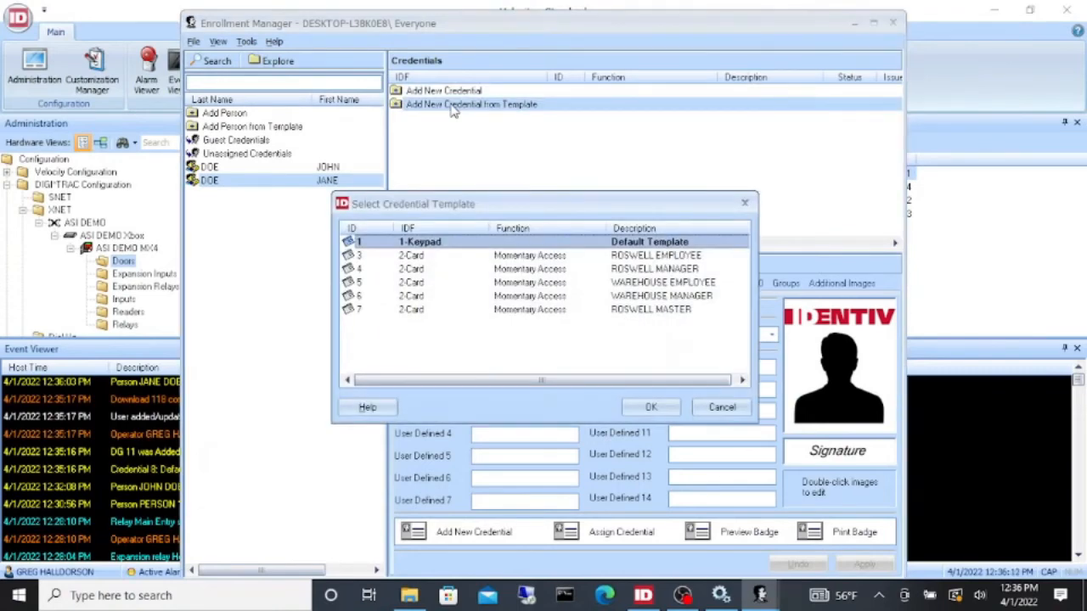
double_click(671, 259)
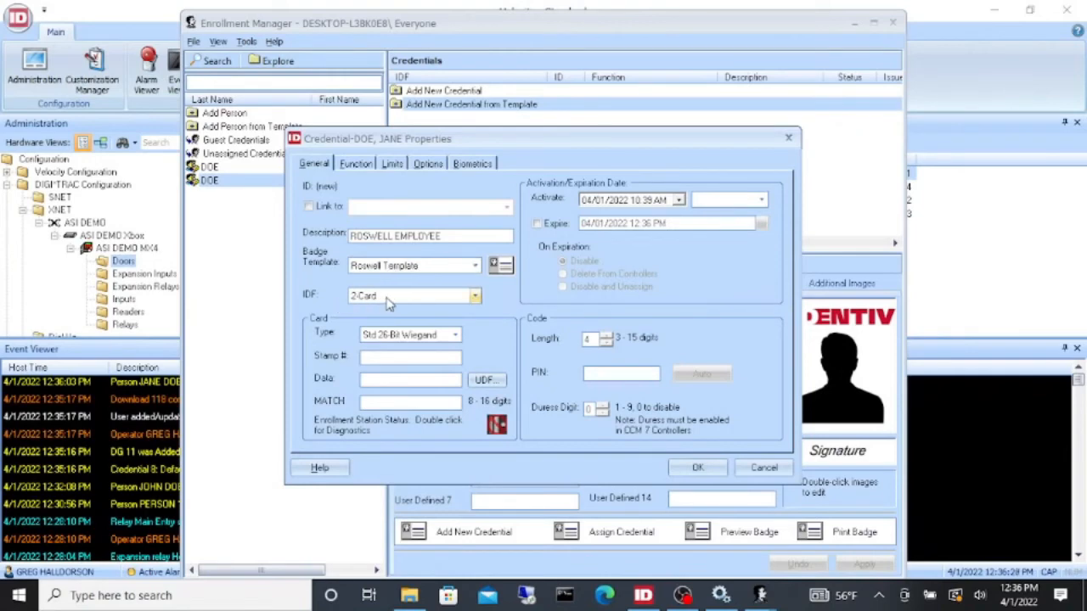
left_click(356, 165)
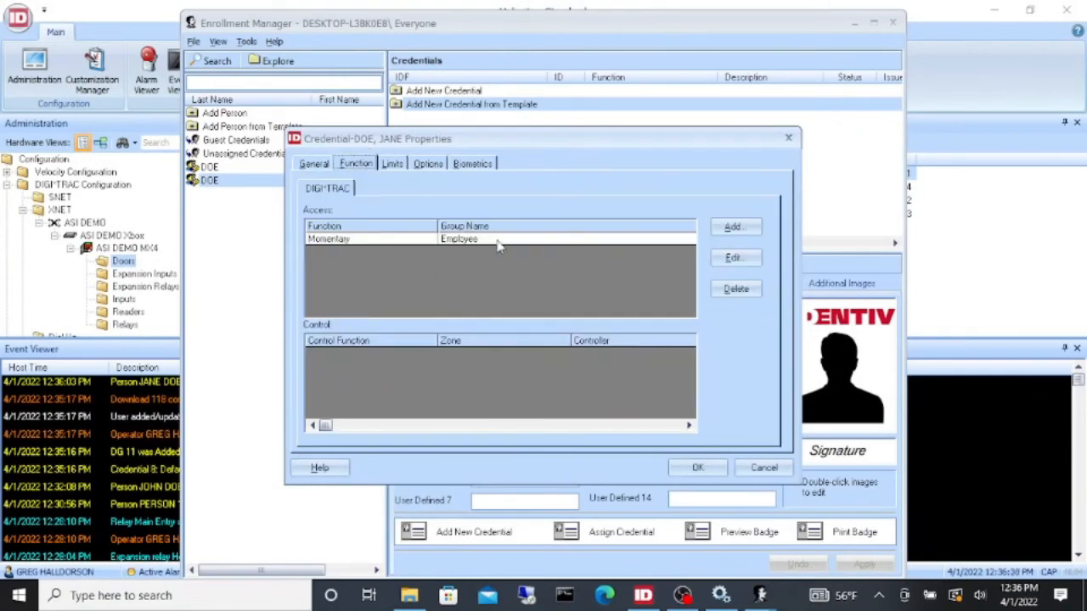
left_click(315, 165)
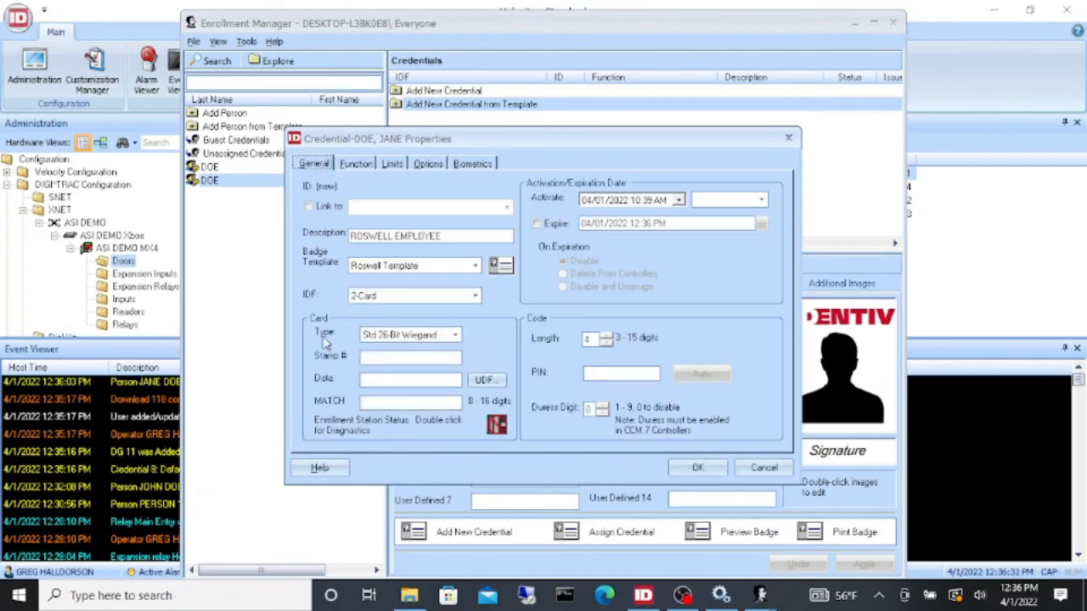
left_click(374, 402)
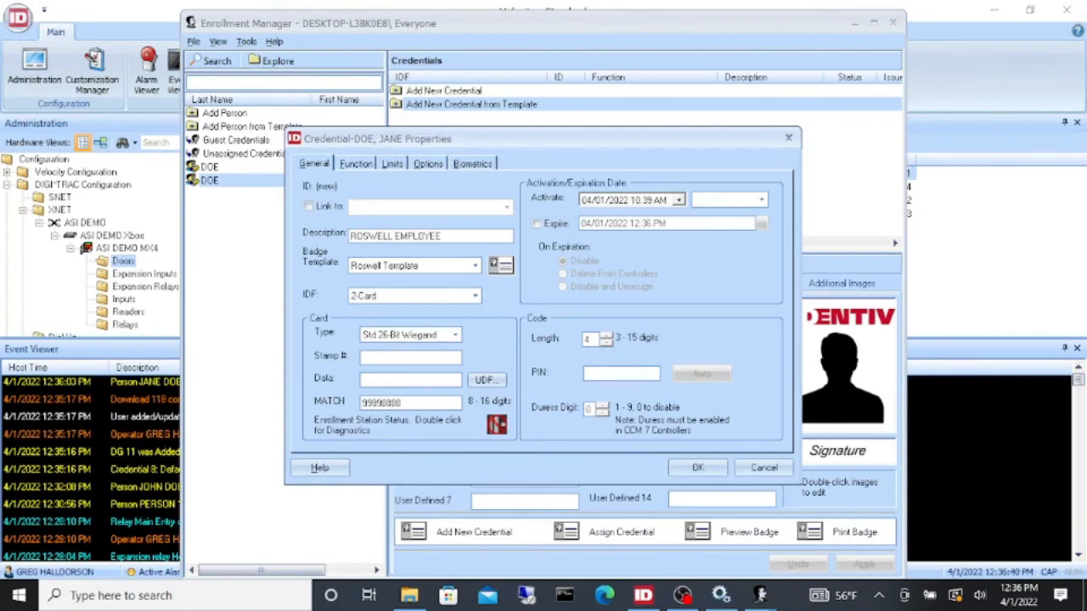
left_click(697, 472)
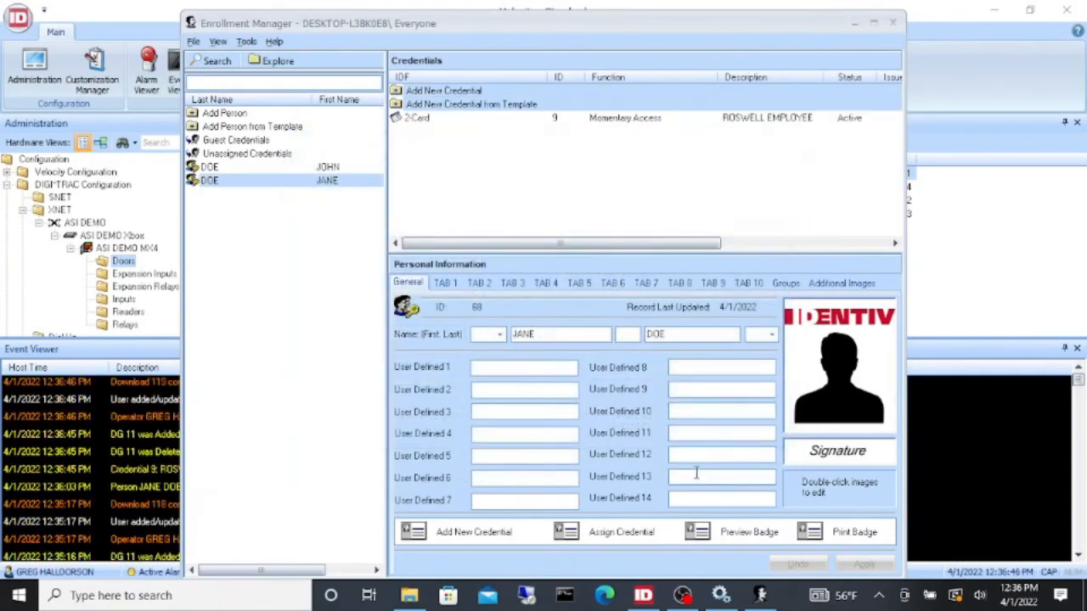
left_click(894, 25)
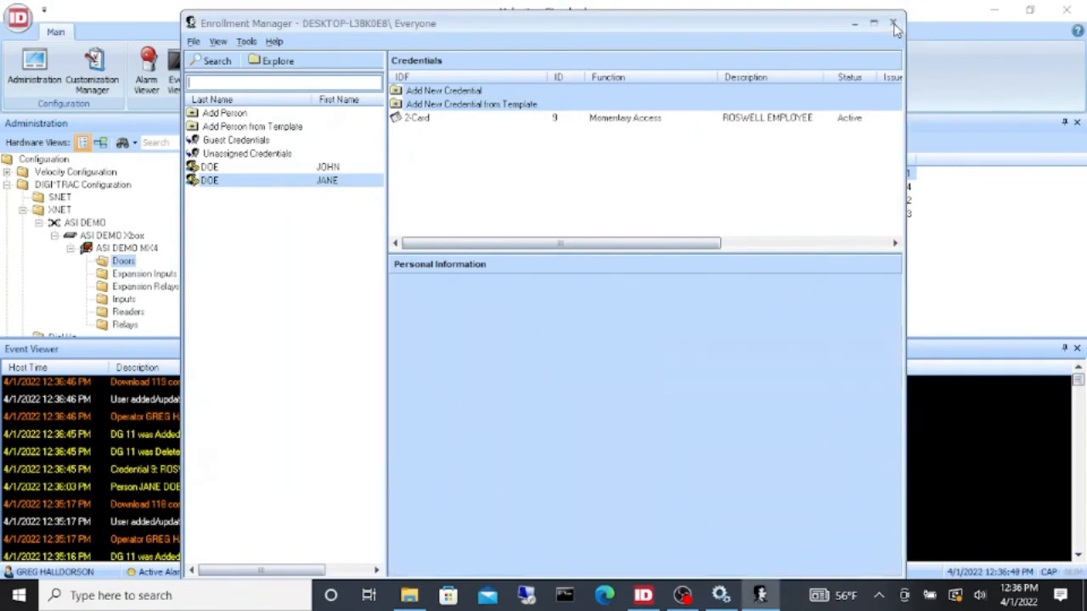